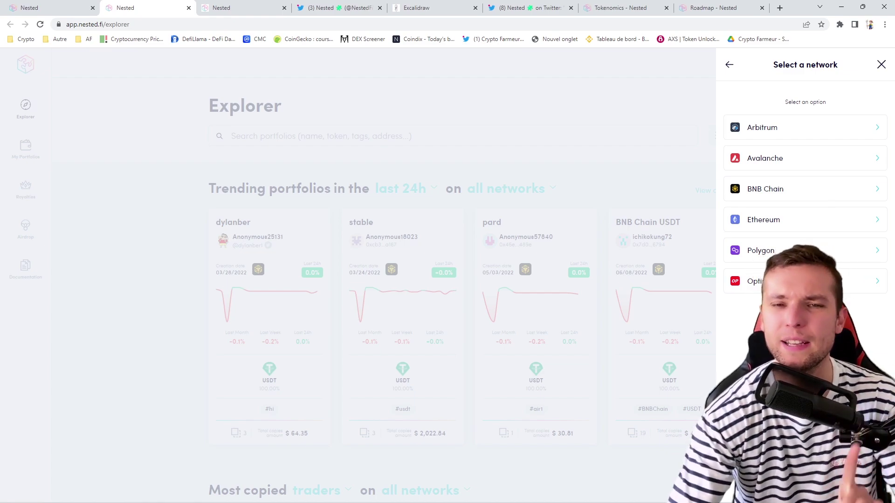
# - Select Polygon as the network and approve the wallet connection in the MetaMask window
pyautogui.click(809, 250)
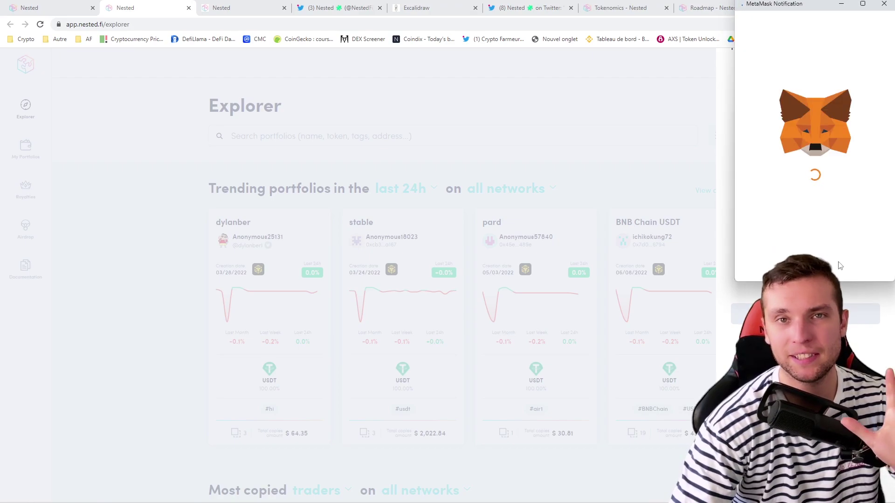
pyautogui.scroll(-3, 848, 235)
pyautogui.click(854, 252)
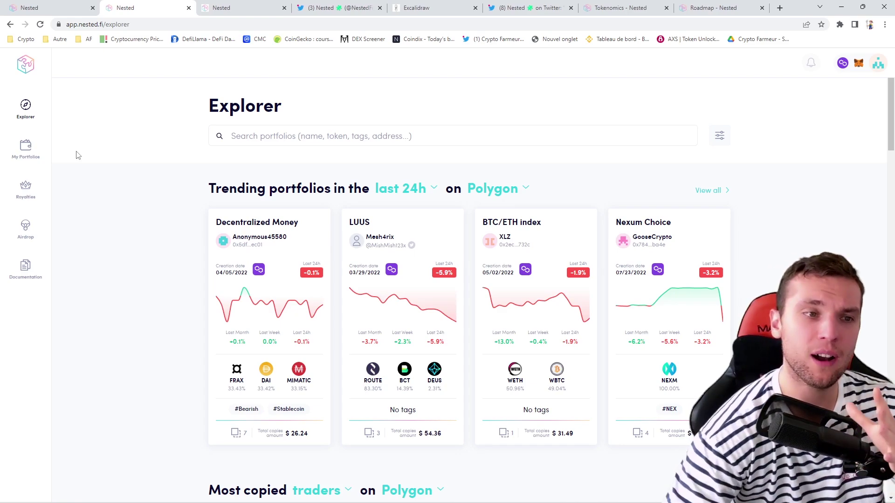
# - Go to the list of own portfolios and start creating a new portfolio
pyautogui.scroll(-1, 77, 158)
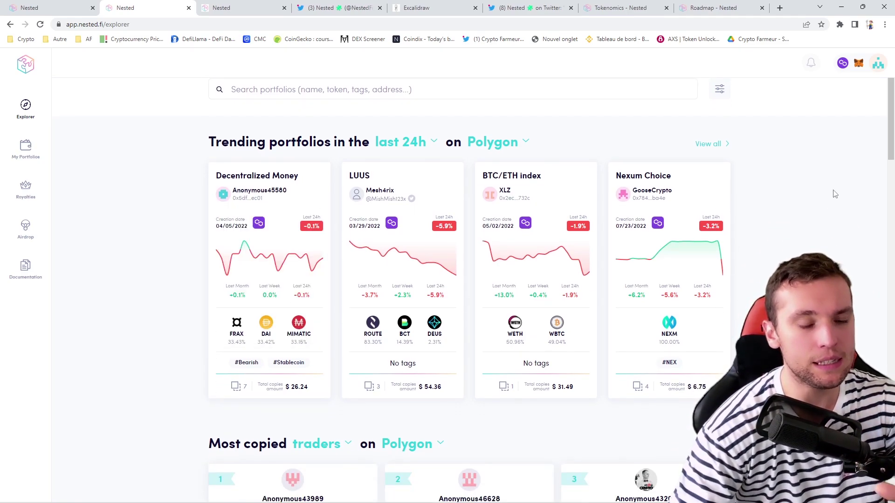
pyautogui.click(27, 150)
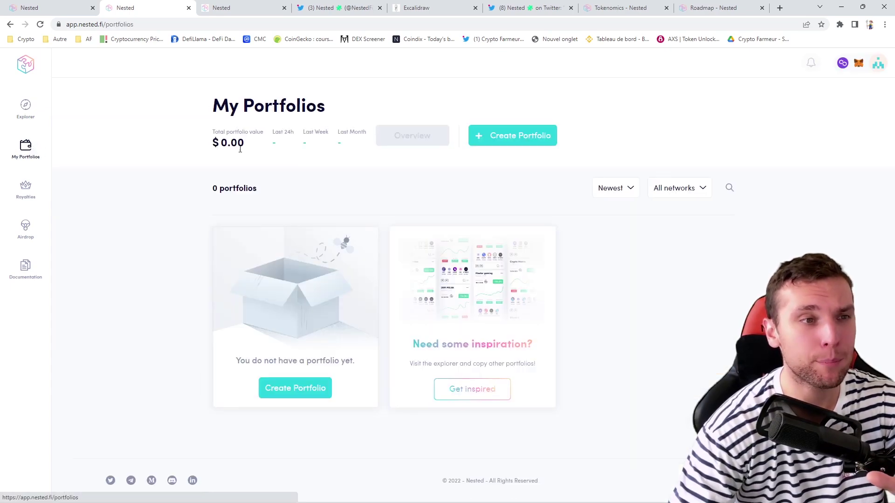
pyautogui.click(525, 138)
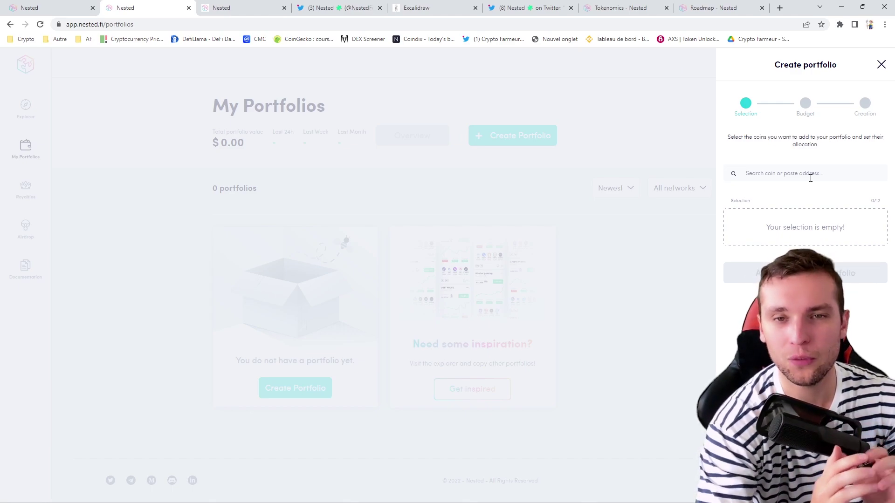
# - Find coins with the searches "eth" and "btc", adding WETH and WBTC to the portfolio selection
pyautogui.click(811, 177)
pyautogui.write('eth')
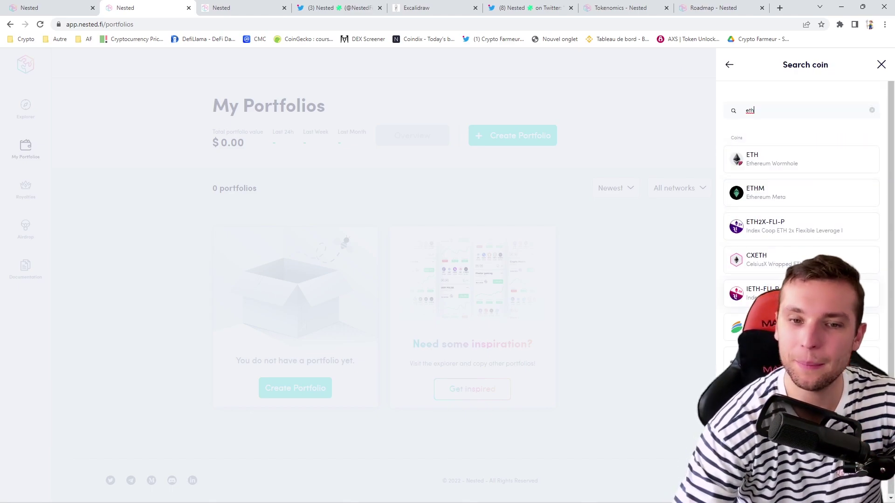
pyautogui.press('Escape')
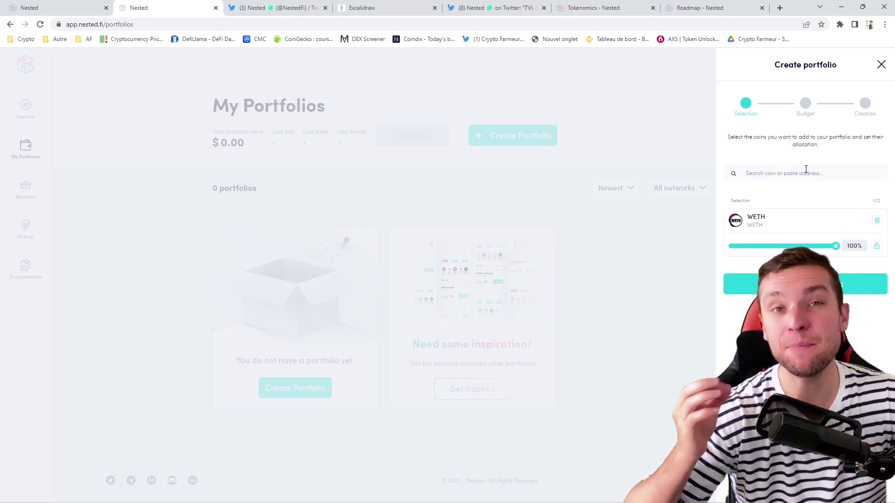
pyautogui.click(805, 170)
pyautogui.write('btc')
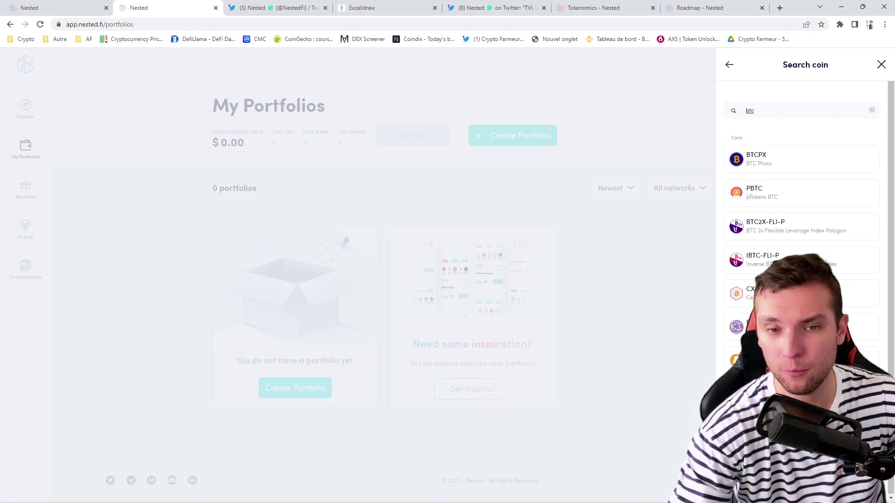
pyautogui.click(792, 293)
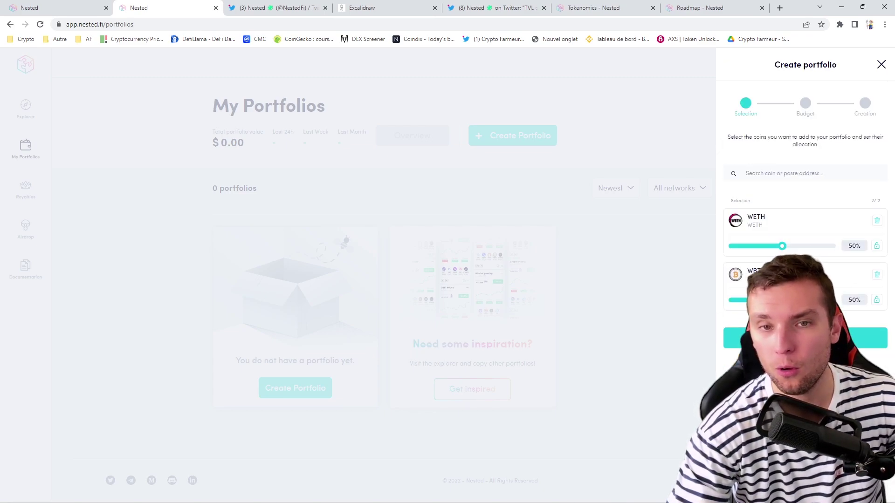
# - Add USDT, WBNB and MATIC to the portfolio's coin selection
pyautogui.click(815, 173)
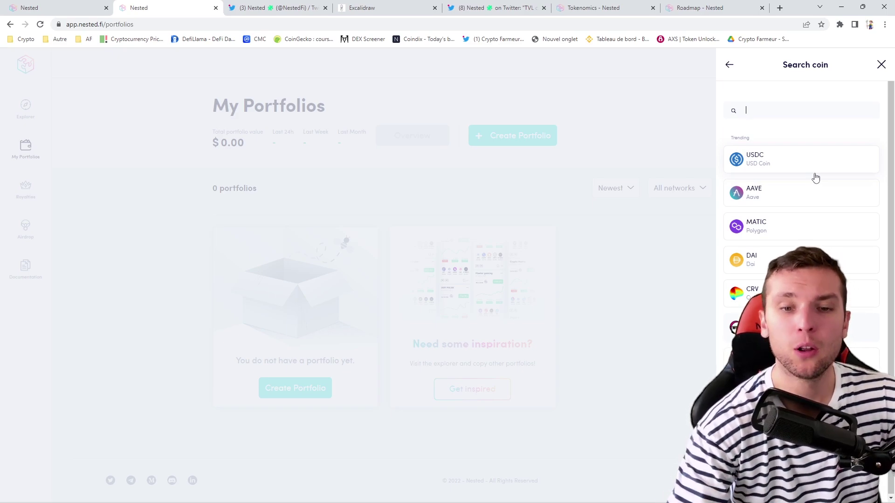
pyautogui.click(792, 361)
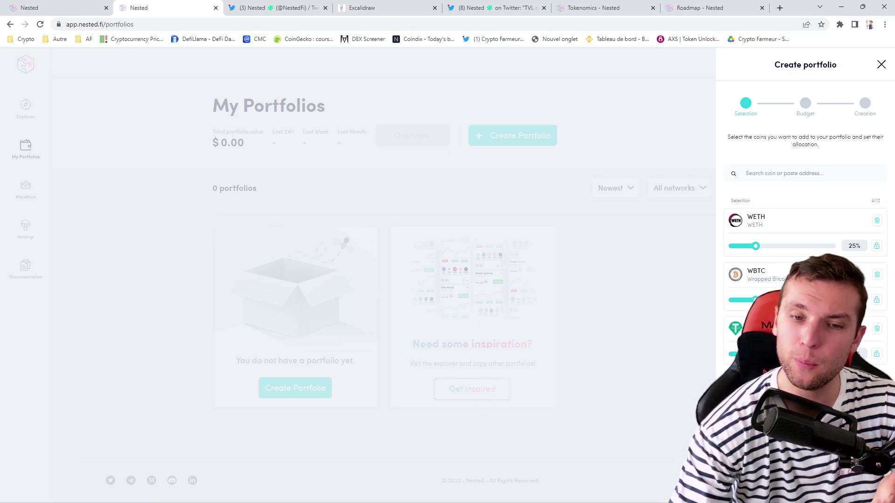
pyautogui.click(811, 173)
pyautogui.write('matic')
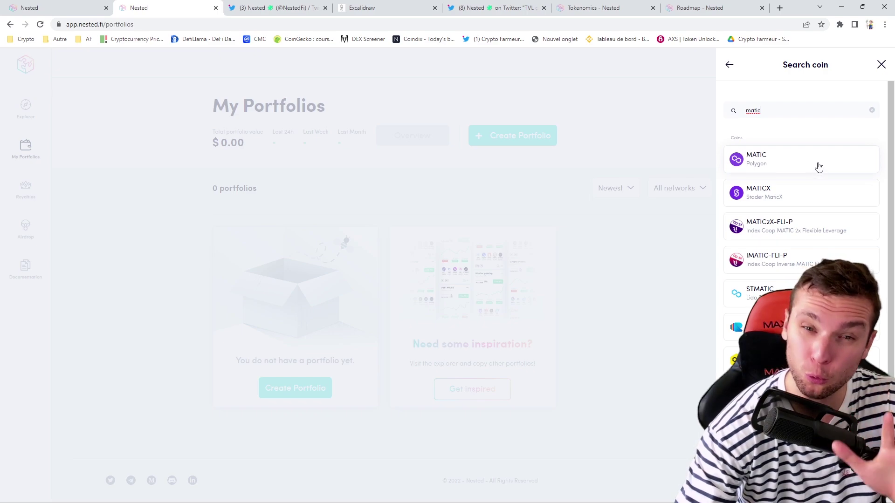
pyautogui.click(798, 156)
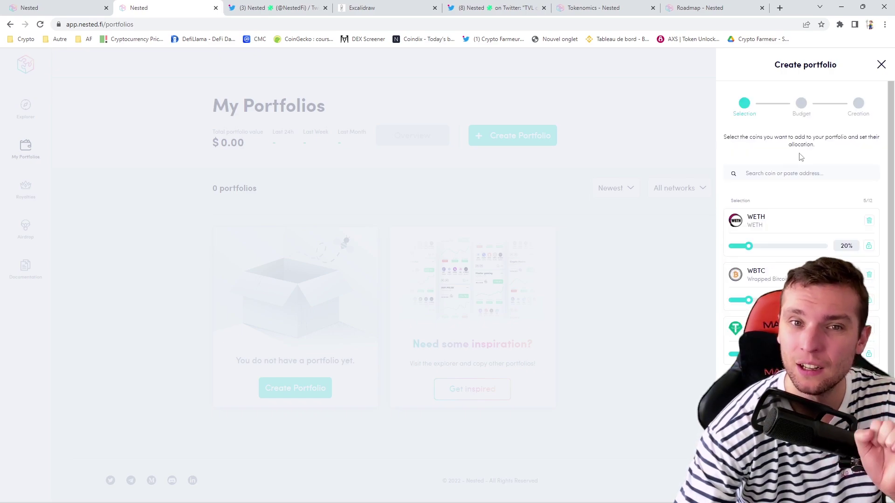
# - Raise the WETH allocation to 27%, then set USDT to 60% and lock the USDT share
pyautogui.scroll(-1, 828, 177)
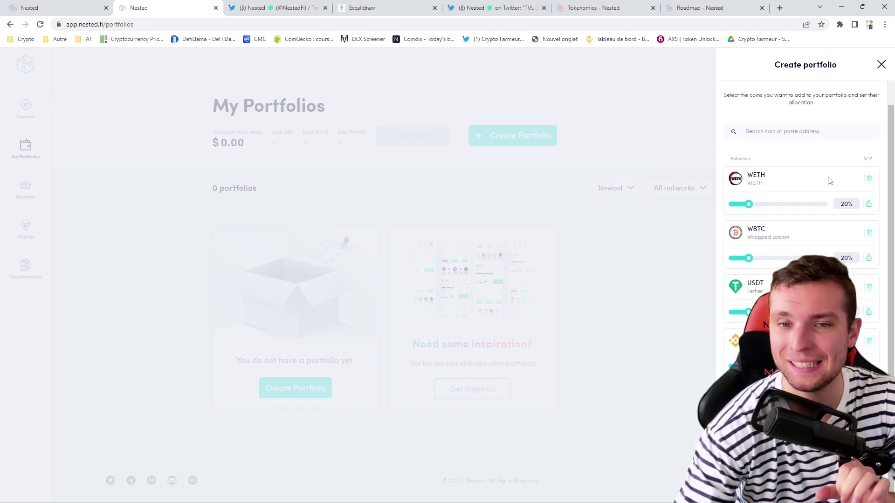
pyautogui.scroll(1, 829, 181)
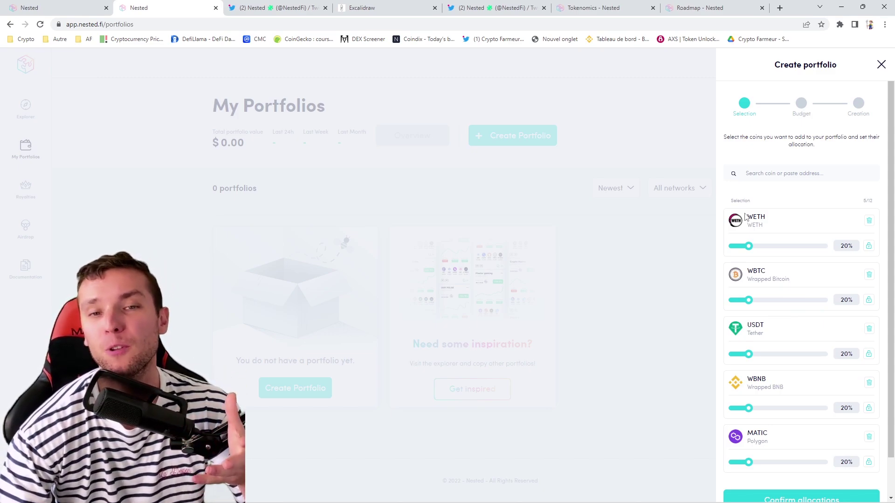
pyautogui.scroll(-1, 775, 217)
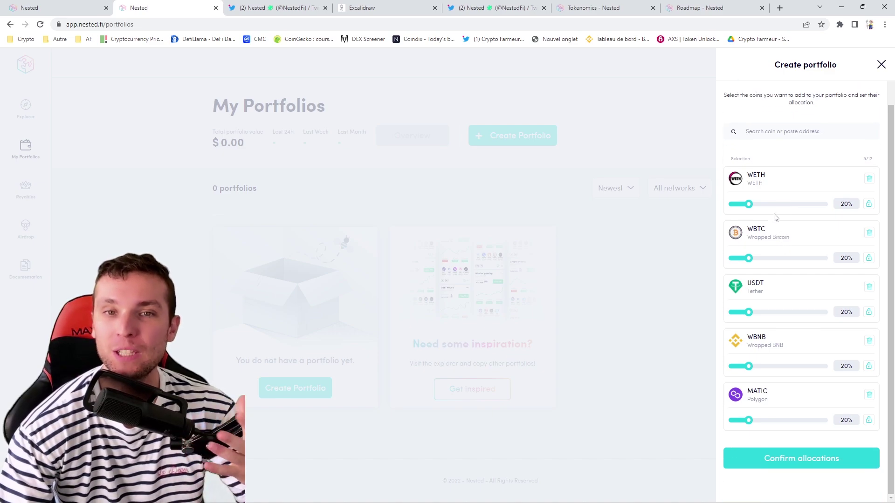
pyautogui.moveTo(748, 204); pyautogui.dragTo(755, 204)
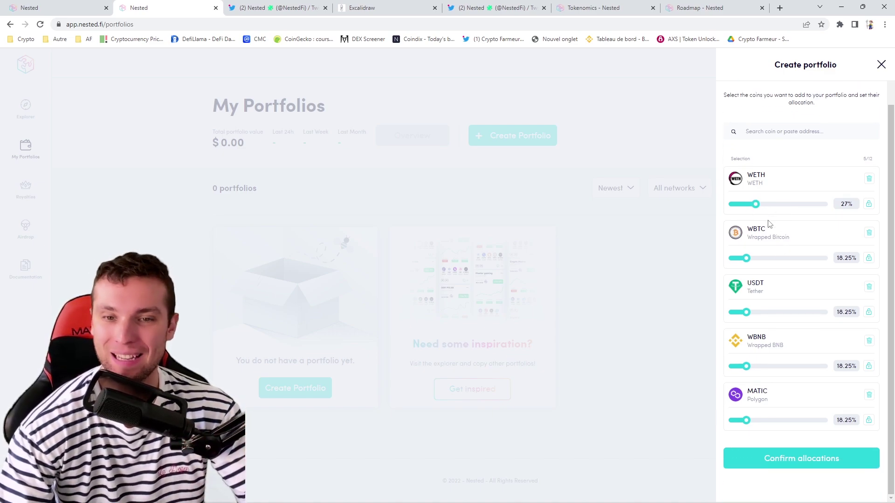
pyautogui.moveTo(746, 312); pyautogui.dragTo(788, 311)
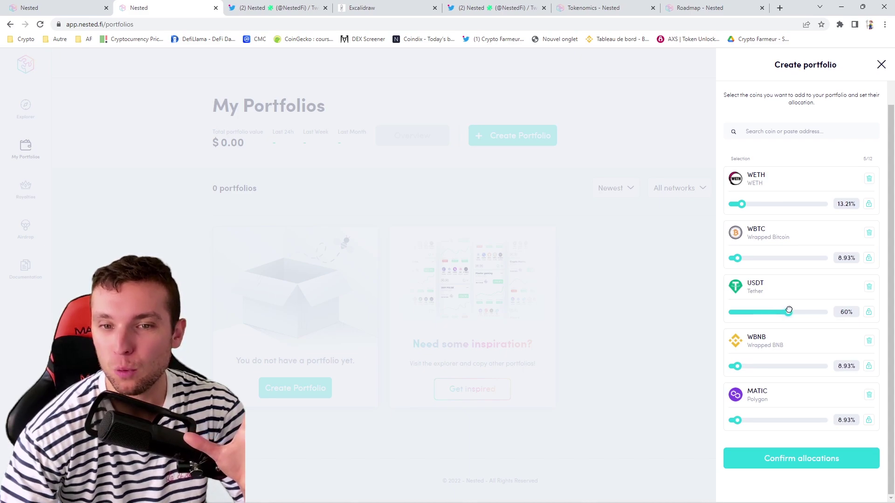
pyautogui.click(870, 313)
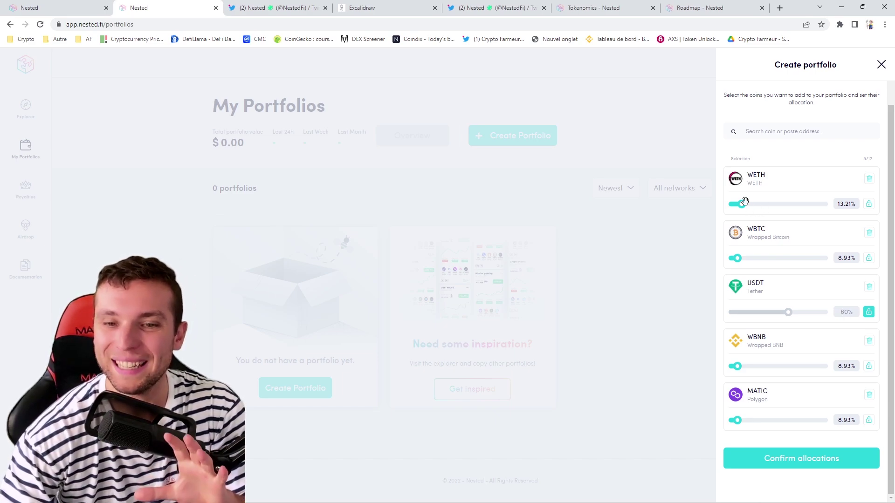
# - Set and lock the allocations of WETH at 20%, WBTC at 5% and WBNB at 10%, and confirm the allocations
pyautogui.moveTo(744, 202); pyautogui.dragTo(748, 204)
pyautogui.click(868, 204)
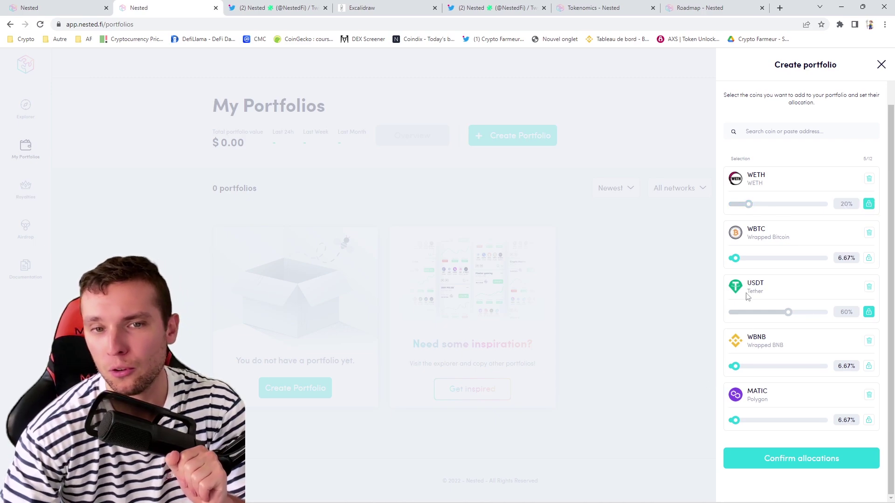
pyautogui.moveTo(735, 258); pyautogui.dragTo(733, 258)
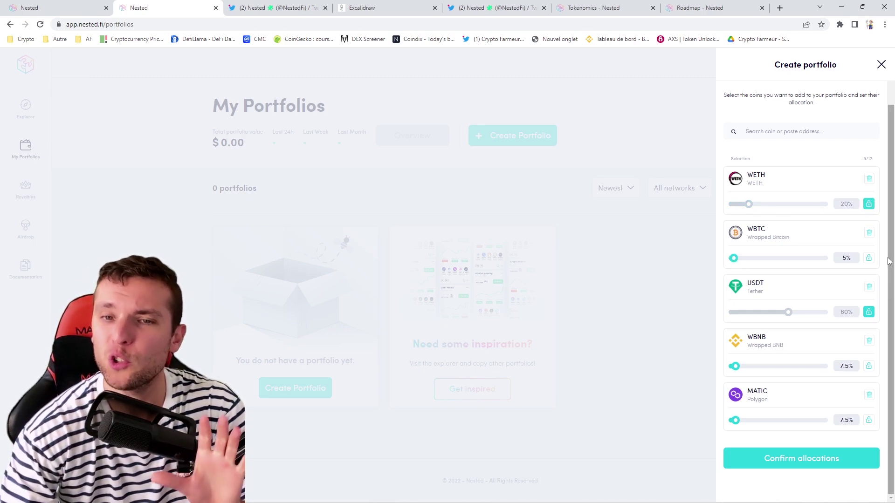
pyautogui.click(868, 257)
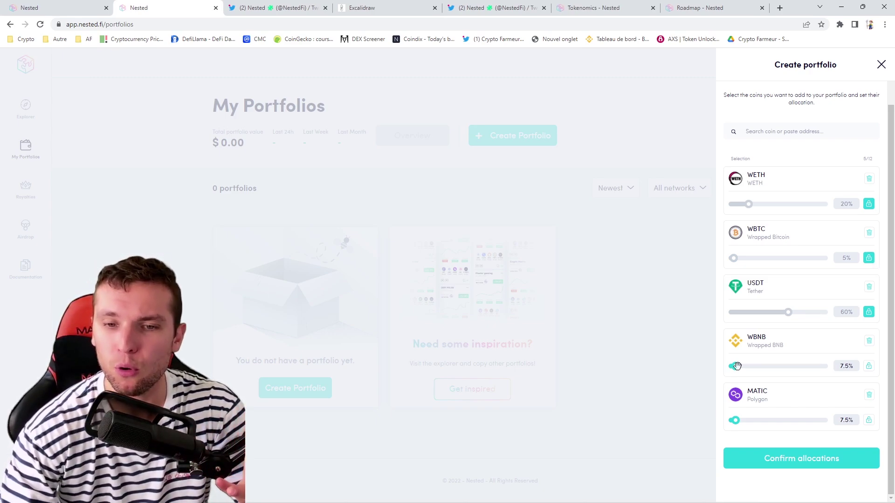
pyautogui.moveTo(737, 366); pyautogui.dragTo(739, 368)
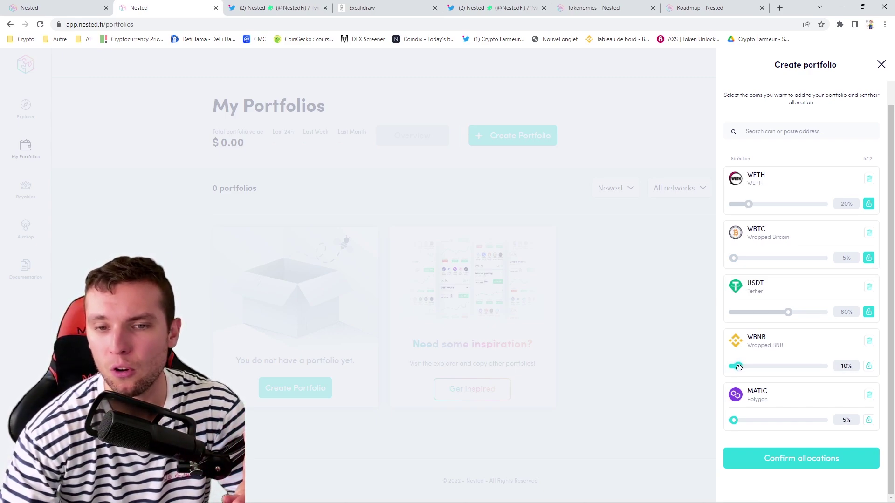
pyautogui.click(869, 367)
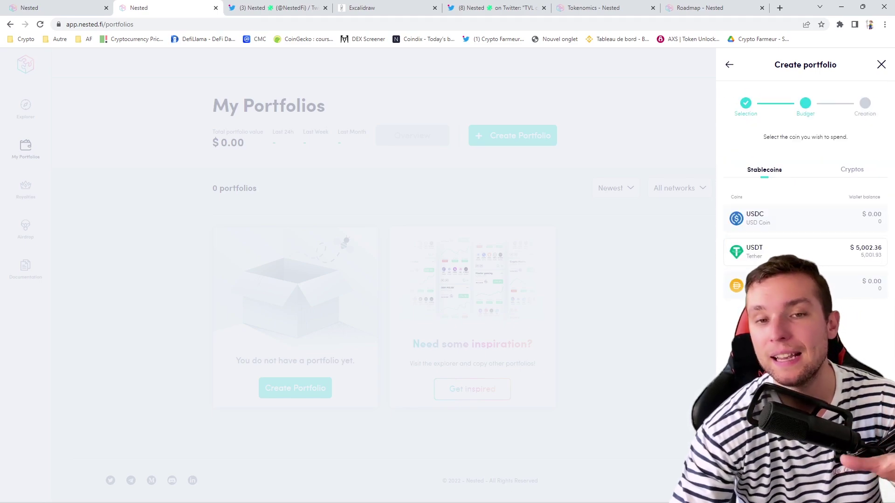
# - Choose the USDT stablecoin as the coin to spend and set the budget to the maximum available amount
pyautogui.click(843, 170)
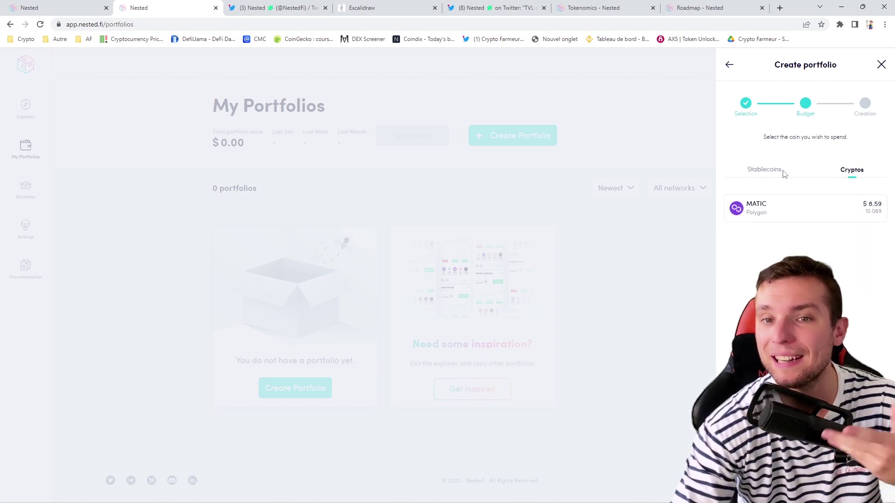
pyautogui.click(781, 170)
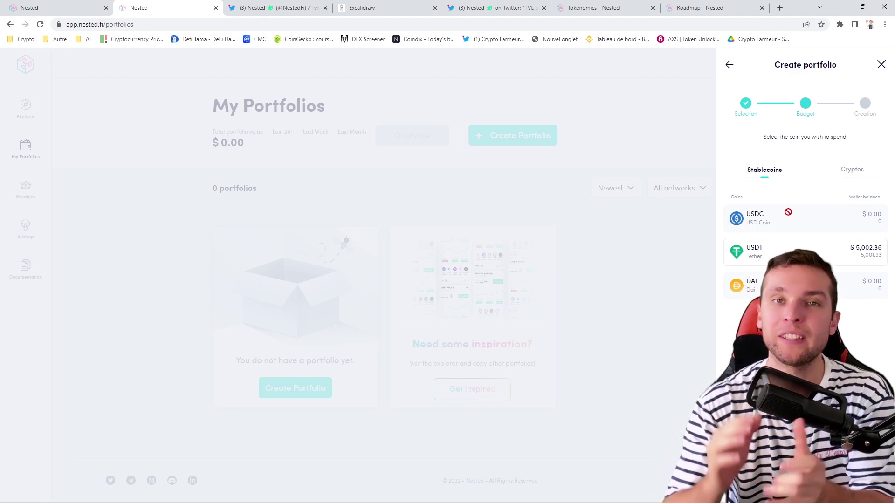
pyautogui.click(801, 250)
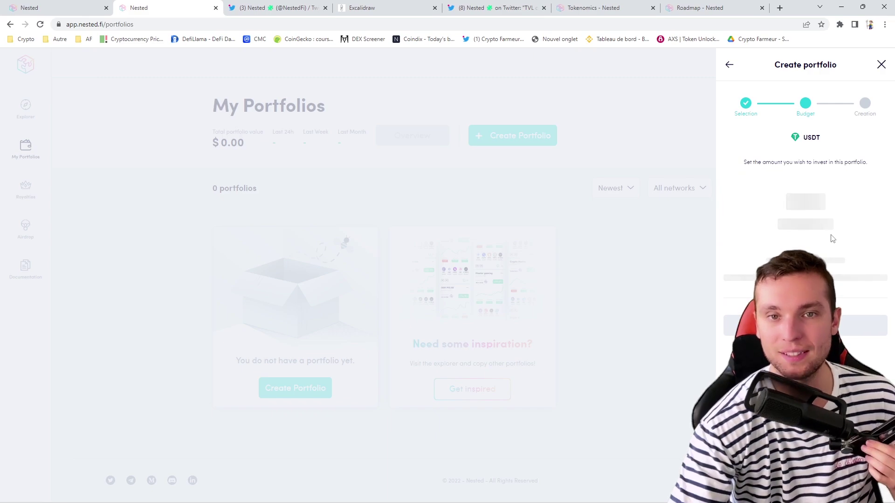
pyautogui.click(856, 278)
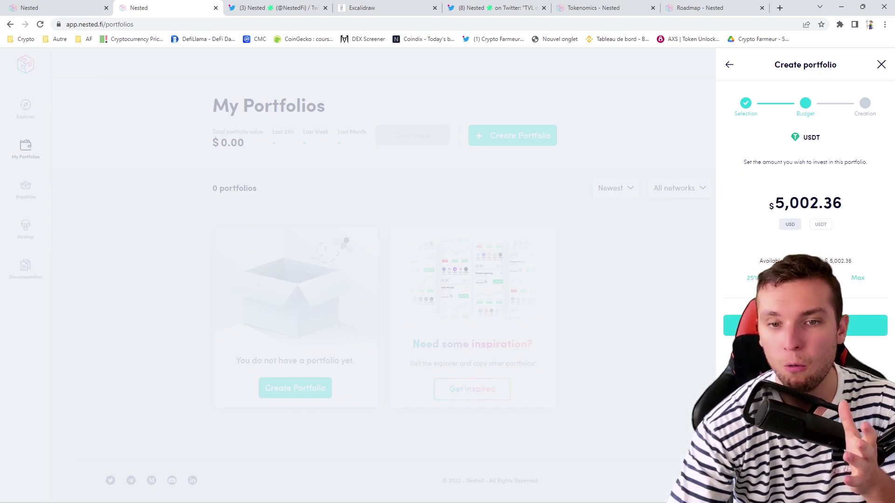
pyautogui.click(804, 325)
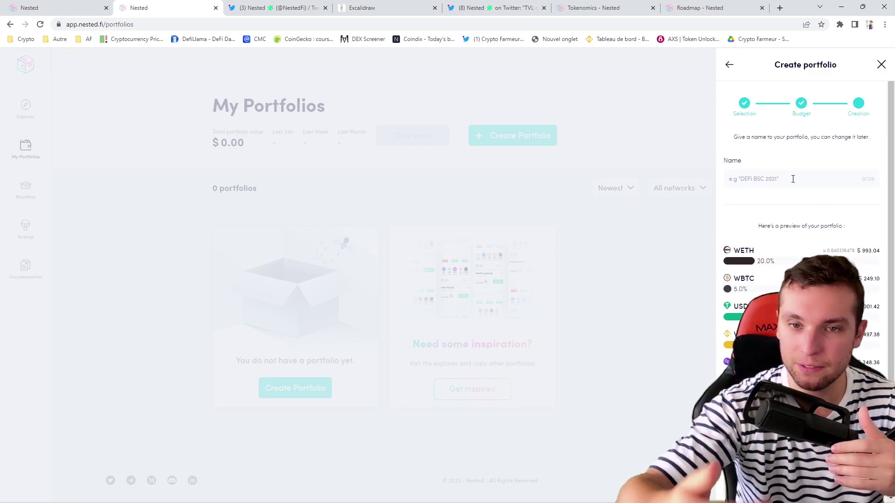
# - Name the portfolio "Plan épargne retraite CF" and submit its creation
pyautogui.click(793, 179)
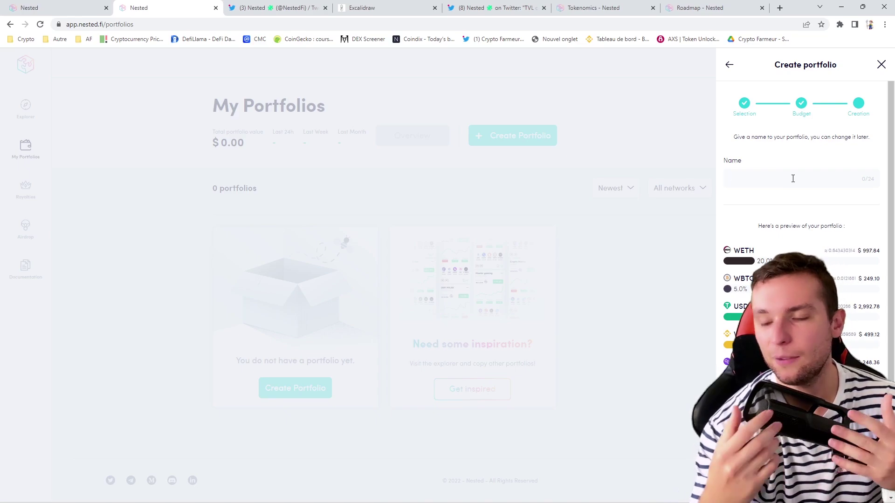
pyautogui.write('Plan épargne retraite CF')
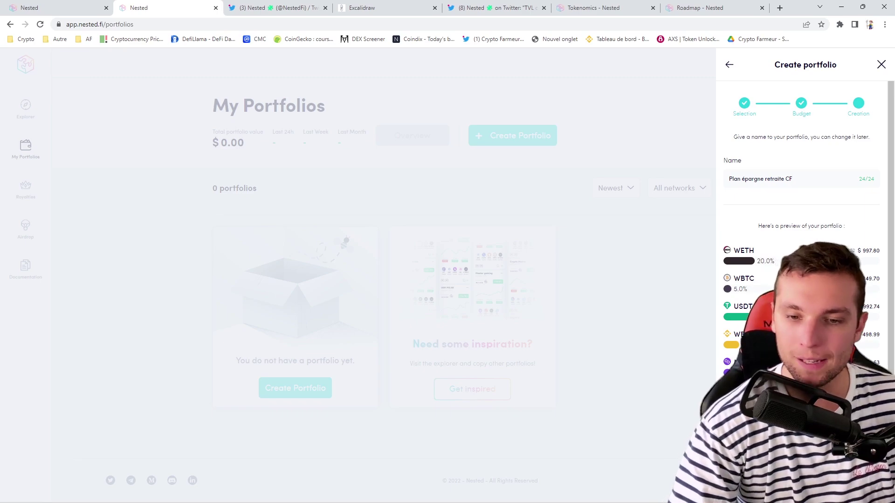
pyautogui.press('Return')
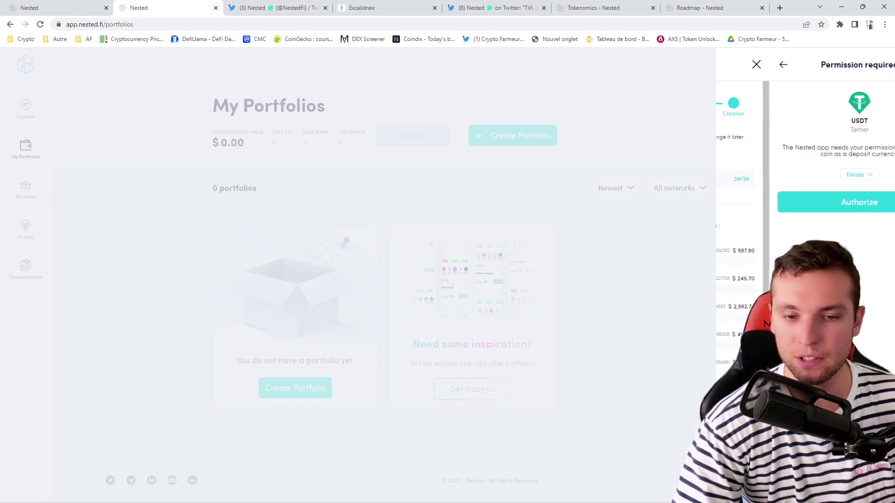
# - Authorize the app to use USDT as the deposit currency and confirm the permission in MetaMask
pyautogui.click(837, 206)
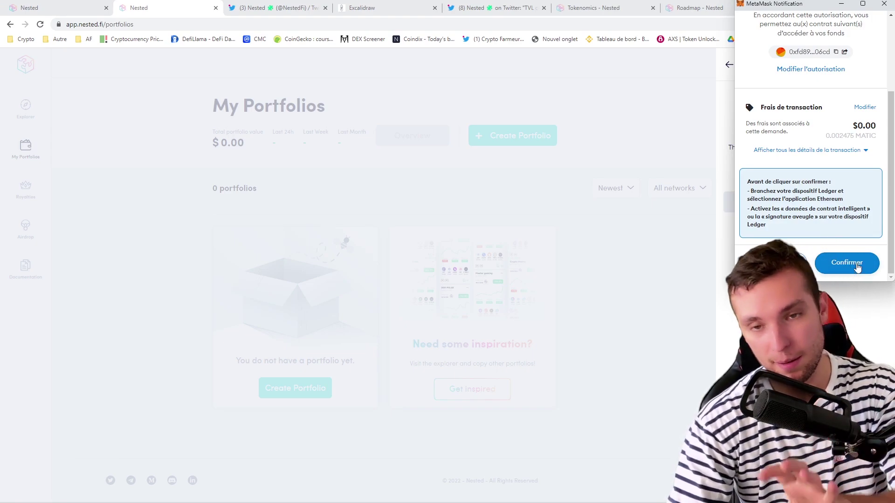
pyautogui.click(856, 265)
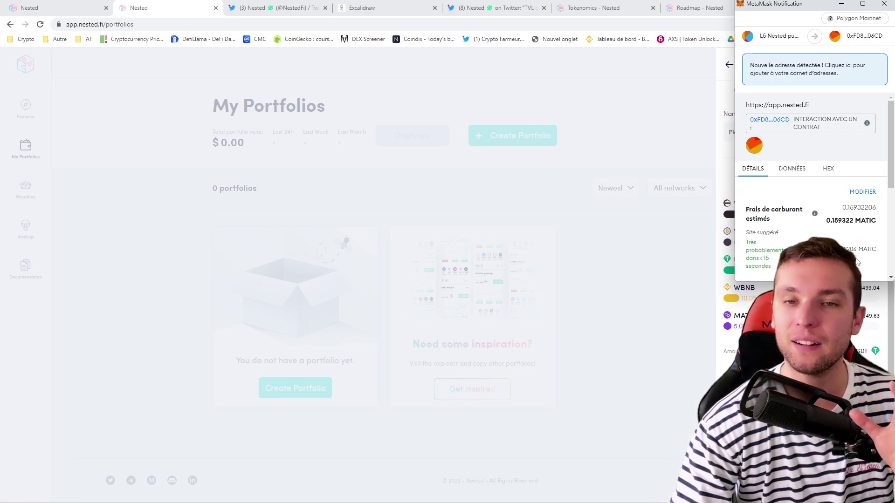
# - Confirm the portfolio creation transaction in MetaMask and dismiss the sharing options
pyautogui.scroll(-5, 856, 262)
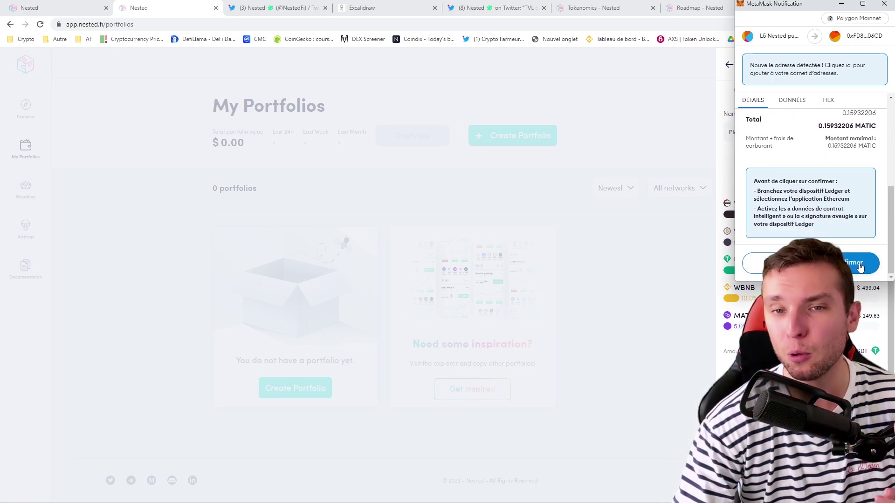
pyautogui.click(860, 267)
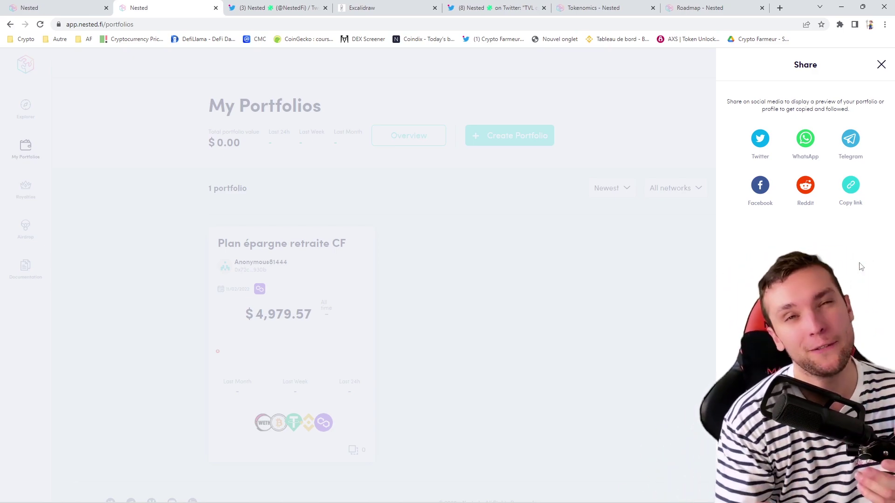
pyautogui.click(881, 64)
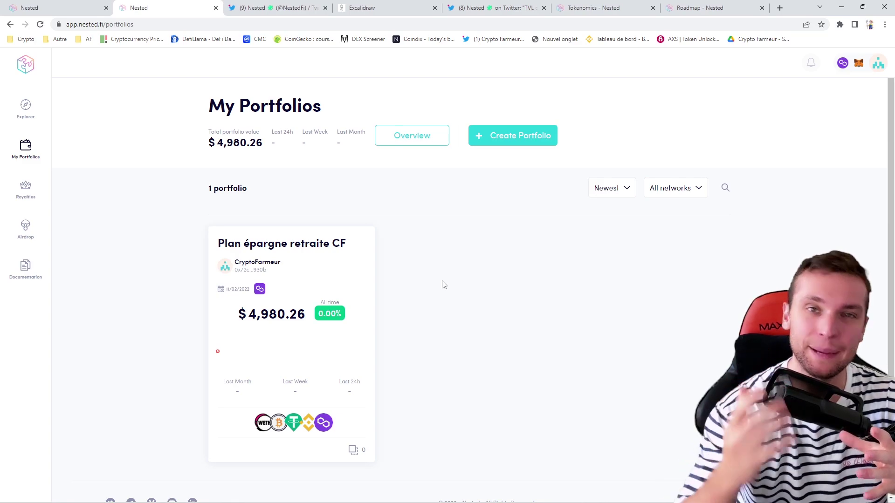
# - Open the "Plan épargne retraite CF" portfolio and review its total value, statistics and coin allocations
pyautogui.click(366, 279)
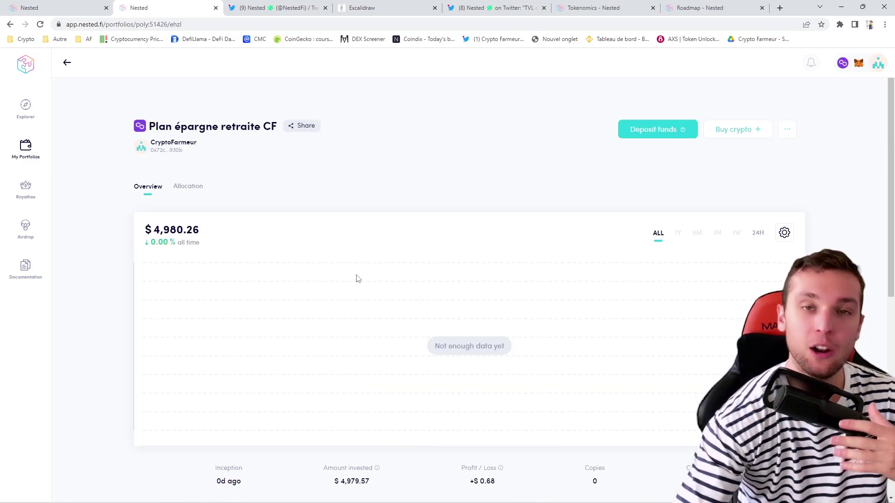
pyautogui.moveTo(170, 229); pyautogui.dragTo(181, 230)
pyautogui.click(181, 230)
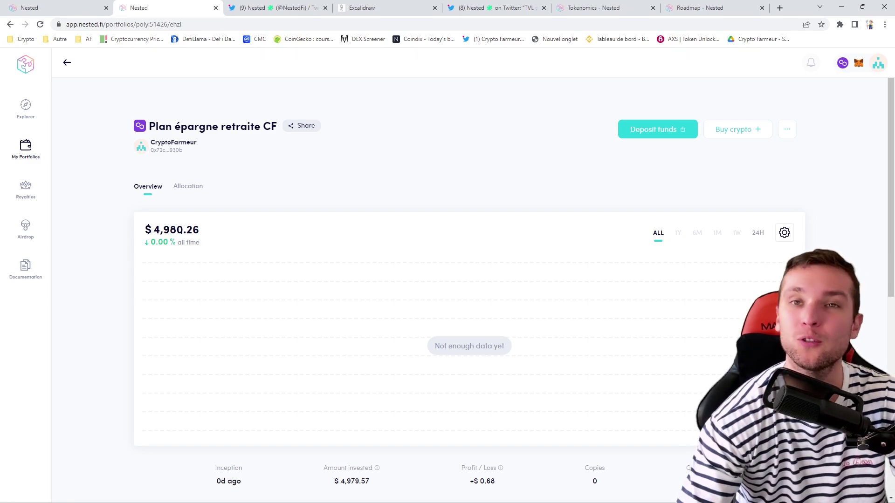
pyautogui.scroll(-6, 365, 223)
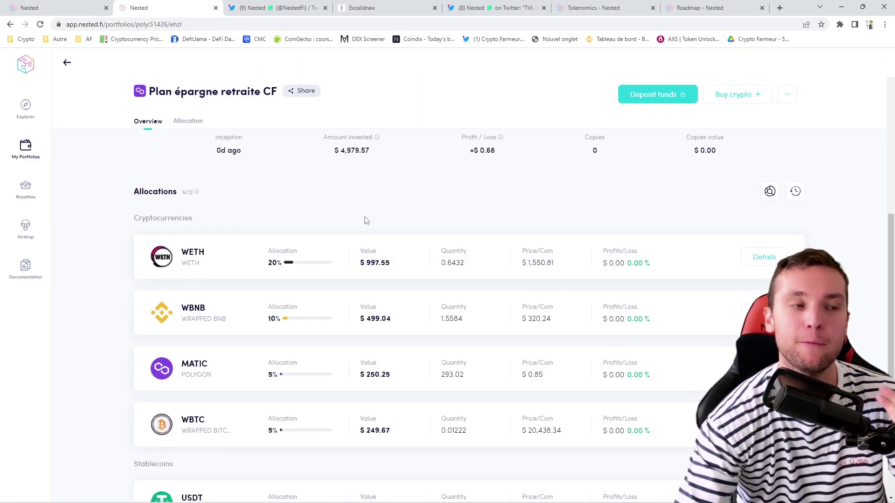
# - Check the total NST rewards balance and rewards history of the airdrop, and return to the portfolio list
pyautogui.click(34, 231)
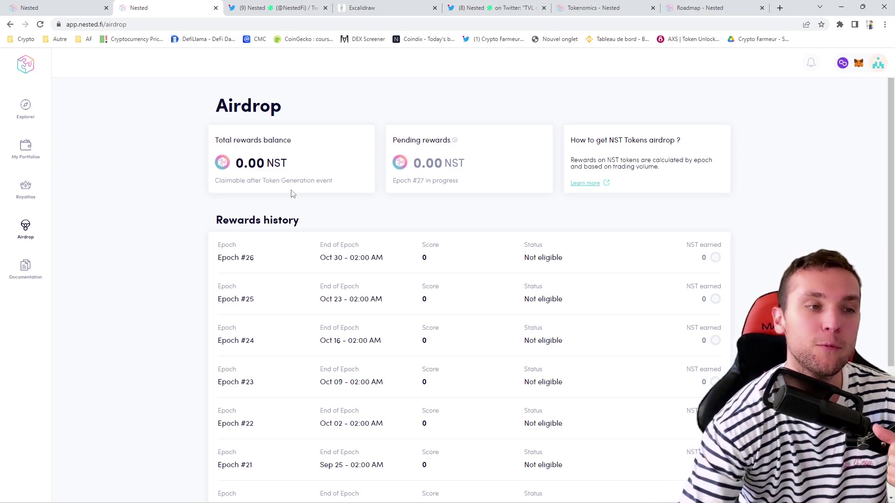
pyautogui.doubleClick(242, 160)
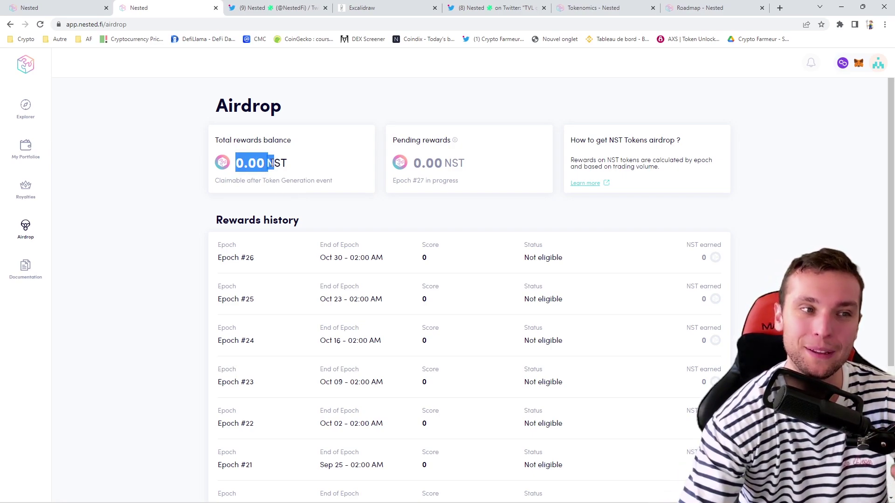
pyautogui.click(275, 164)
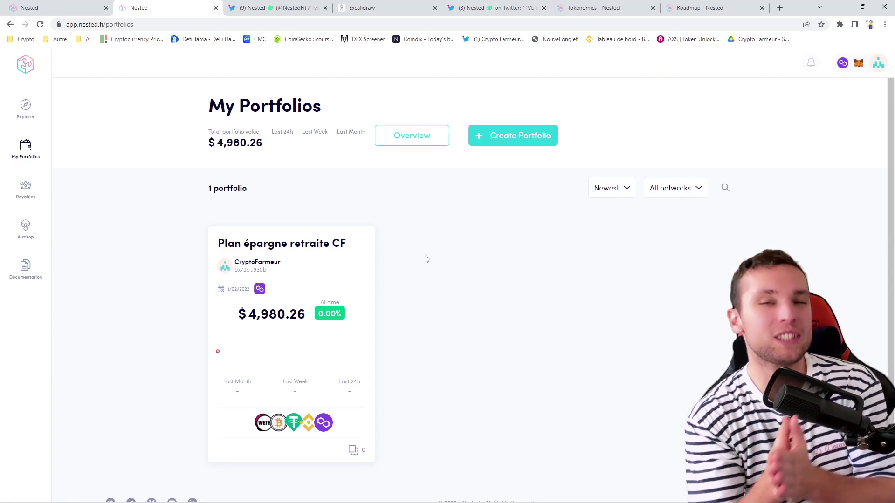
# - Switch the network from Polygon to BNB Chain and approve the change to Binance Smart Chain Mainnet in MetaMask
pyautogui.click(839, 66)
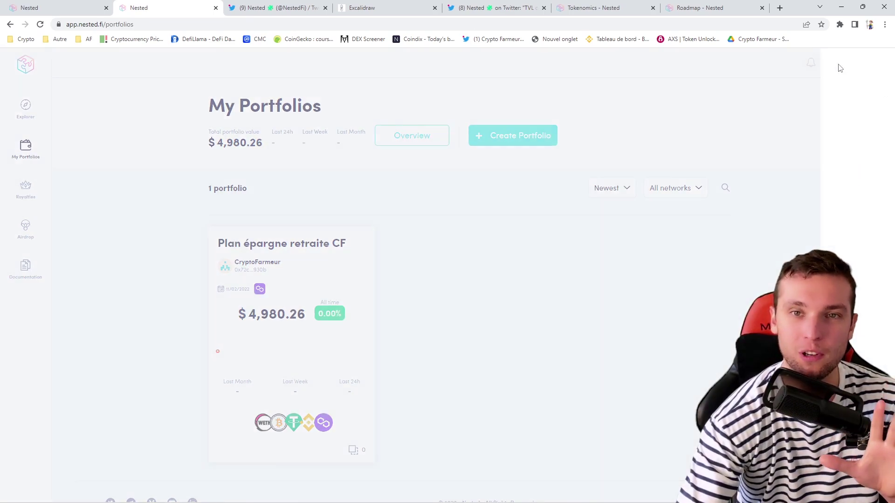
pyautogui.click(806, 244)
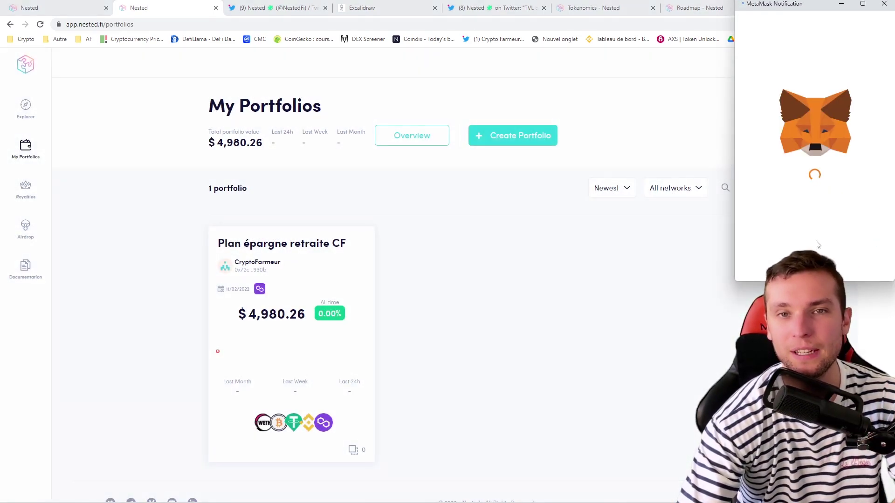
pyautogui.scroll(-1, 830, 229)
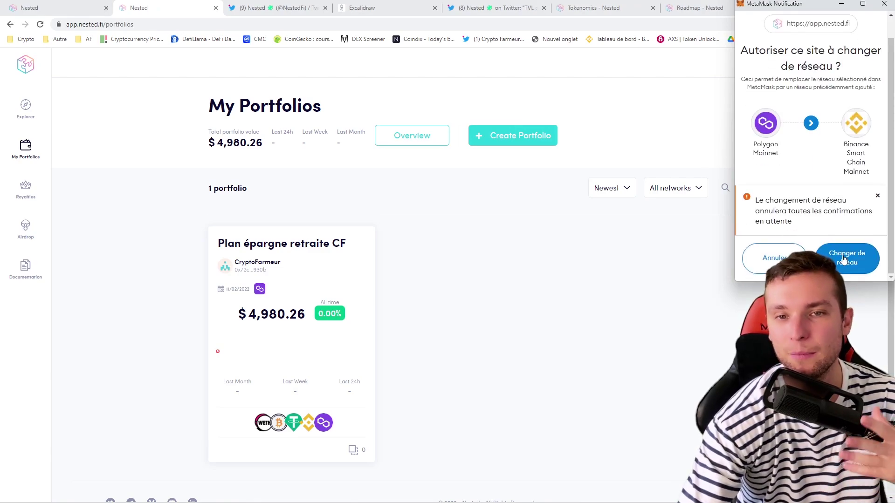
pyautogui.click(844, 259)
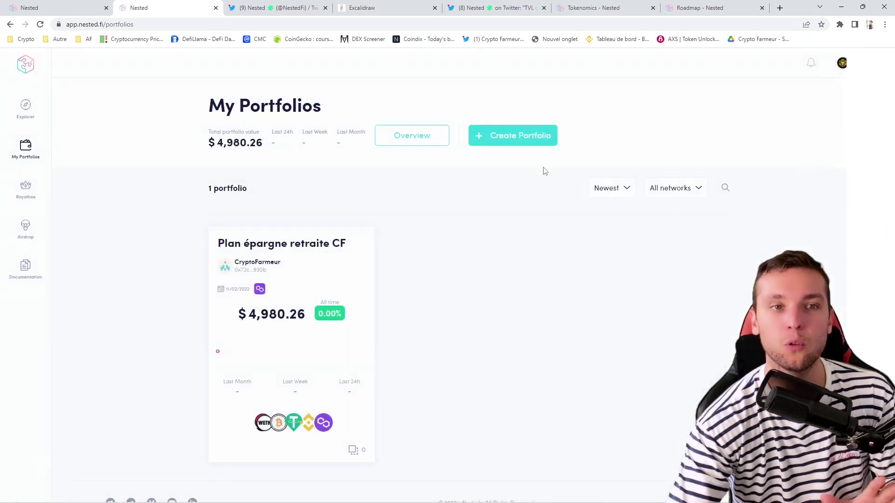
# - Start a new portfolio and add the ALPACA (Alpaca Finance) and LINK (Chainlink) coins to its selection
pyautogui.click(544, 140)
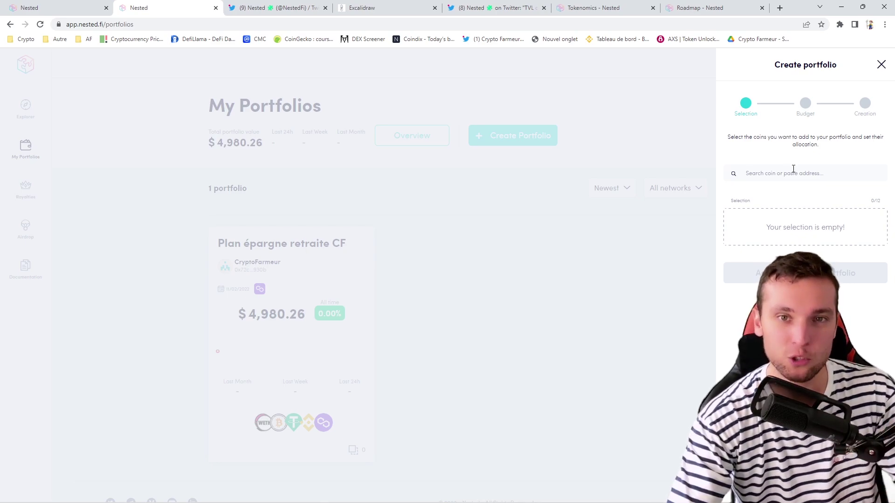
pyautogui.click(792, 172)
pyautogui.write('alpaca')
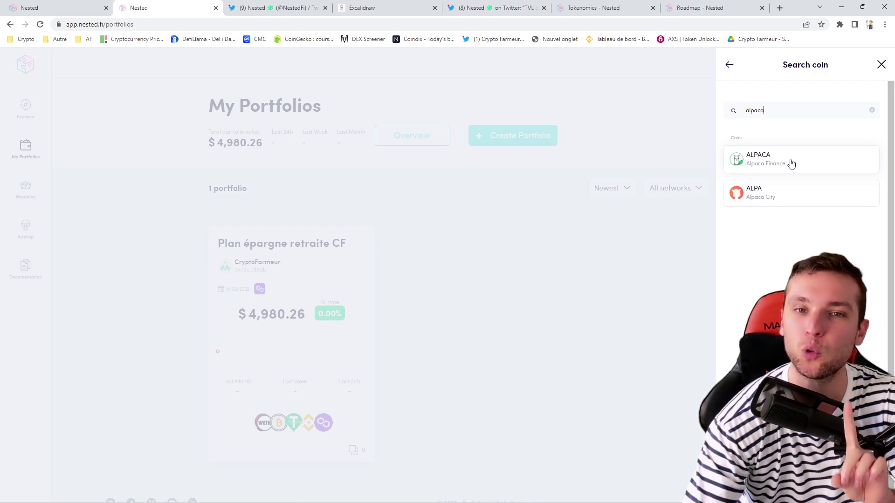
pyautogui.click(791, 163)
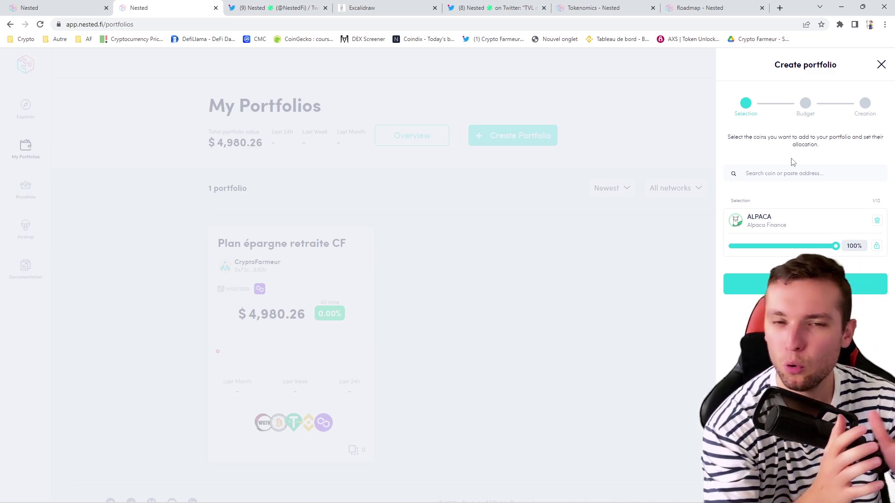
pyautogui.click(792, 173)
pyautogui.write('link')
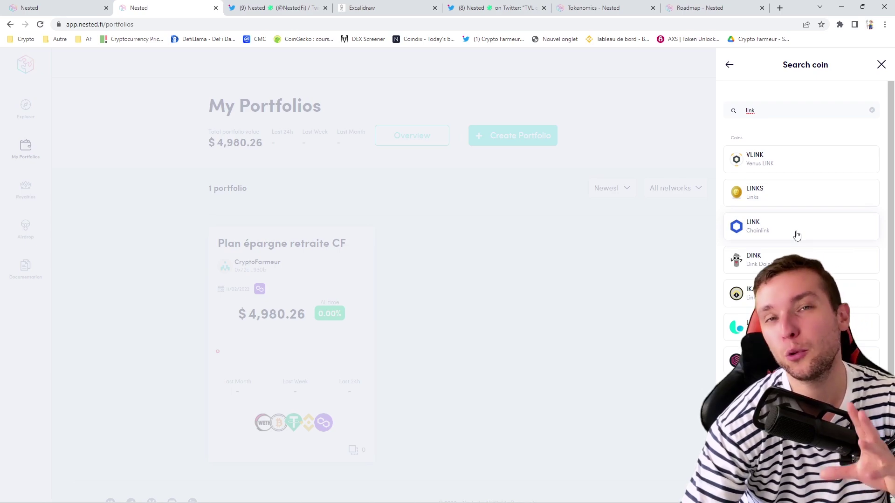
pyautogui.click(797, 235)
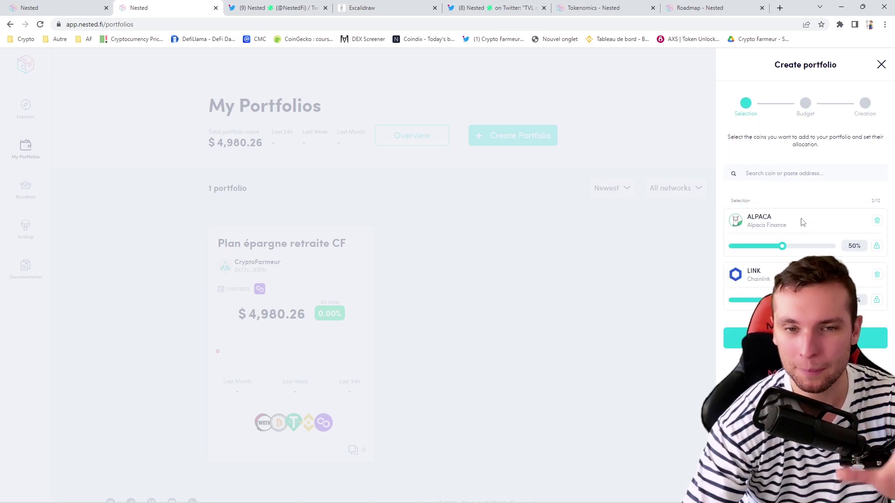
# - Add the CAKE (PancakeSwap) and BUSD coins to the new portfolio's selection
pyautogui.click(804, 177)
pyautogui.write('cake')
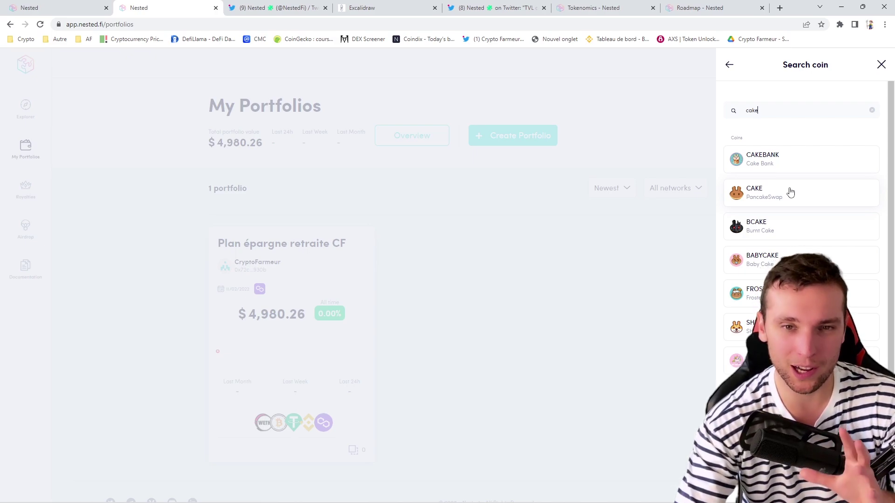
pyautogui.click(791, 192)
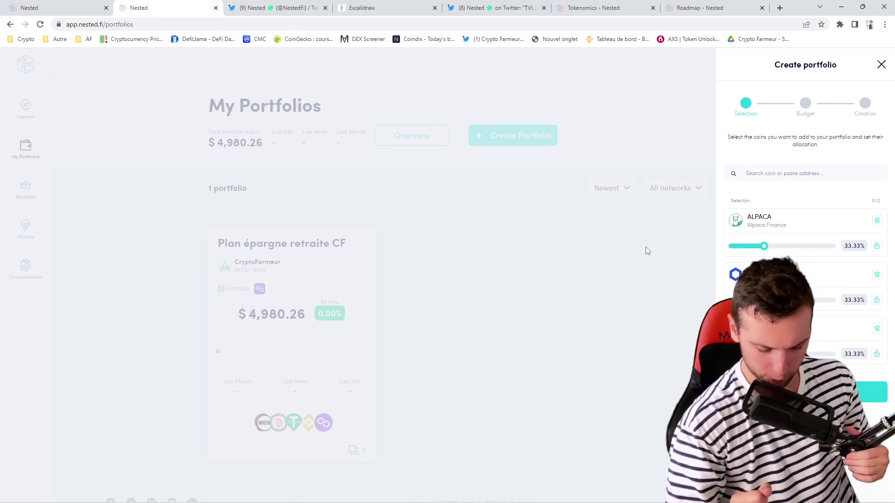
pyautogui.click(782, 168)
pyautogui.write('busd')
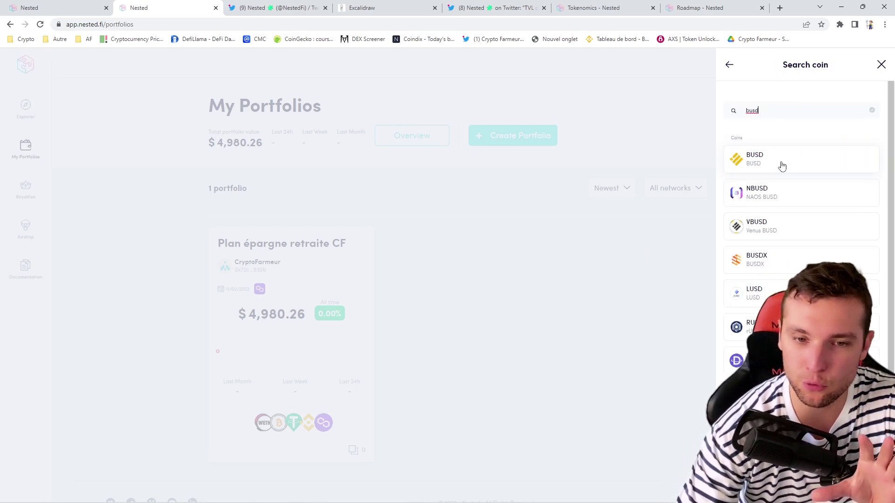
pyautogui.click(782, 163)
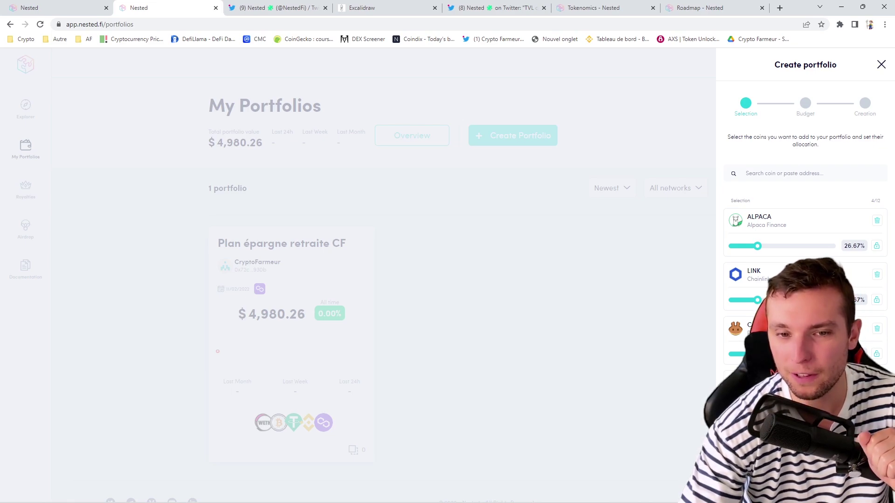
# - Set the ALPACA allocation to 40% and lock it
pyautogui.moveTo(760, 246); pyautogui.dragTo(763, 247)
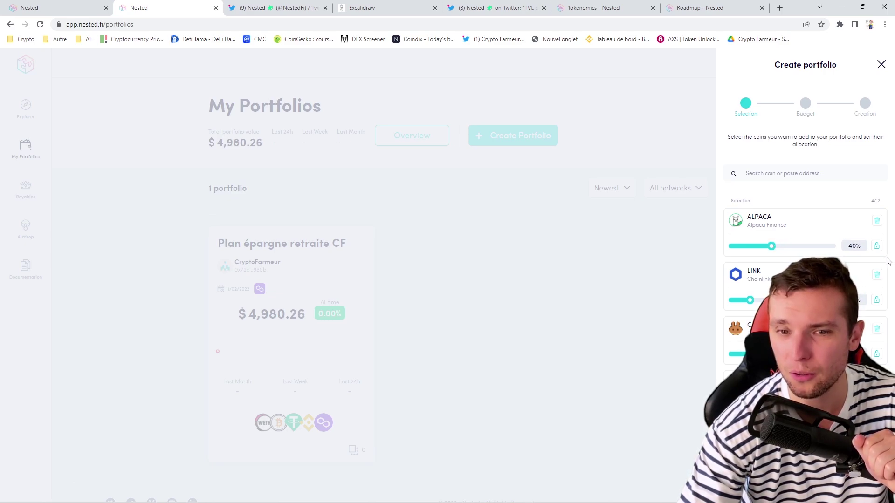
pyautogui.click(876, 246)
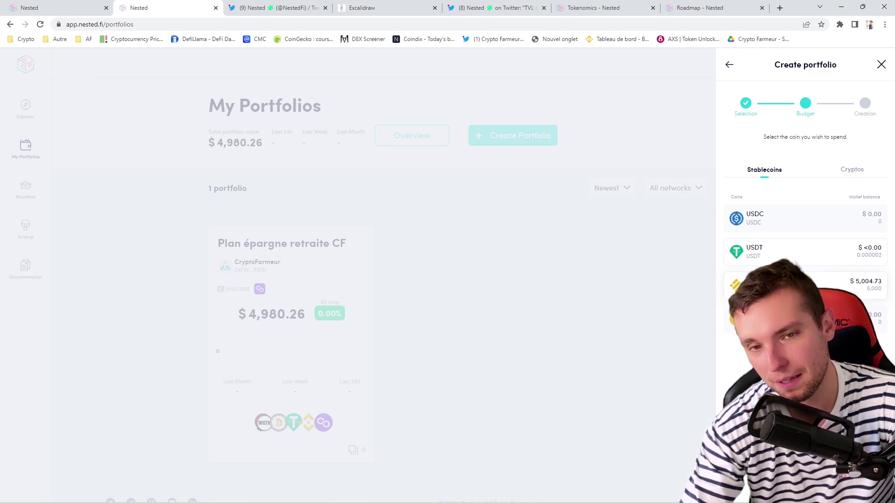
# - Fund the new portfolio with the maximum available BUSD and name it "From zero to hero CF"
pyautogui.click(843, 287)
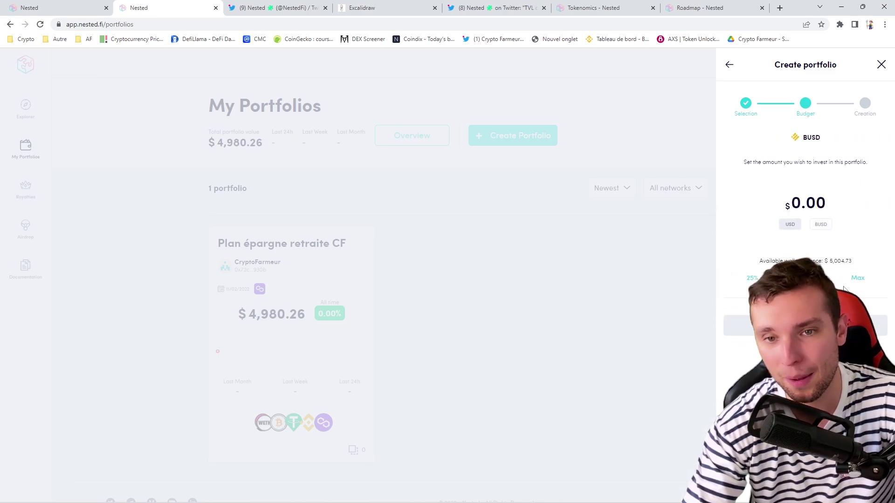
pyautogui.click(858, 280)
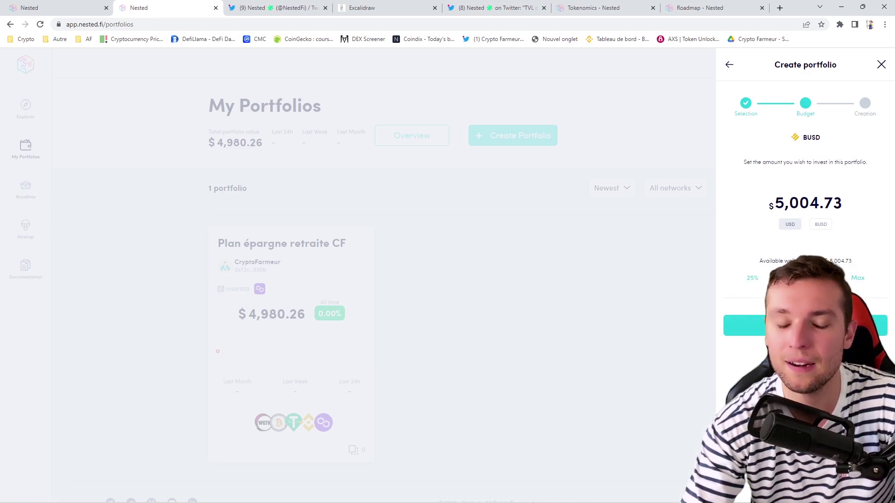
pyautogui.click(820, 325)
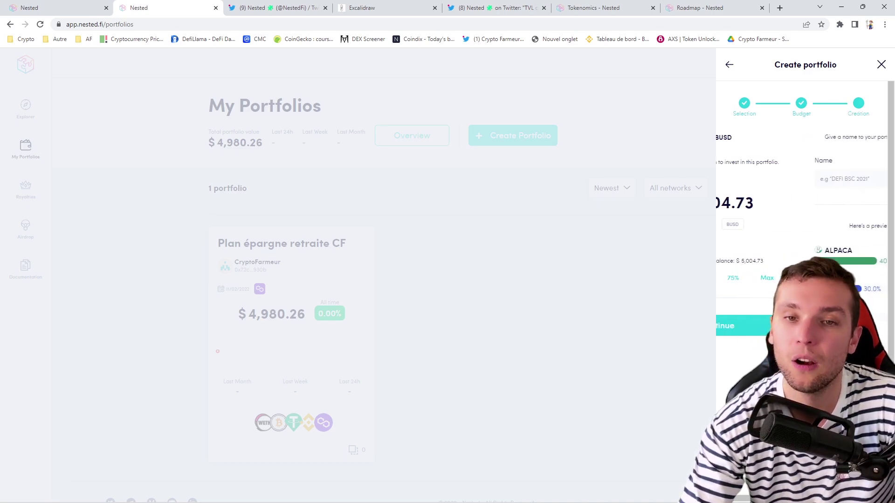
pyautogui.click(828, 179)
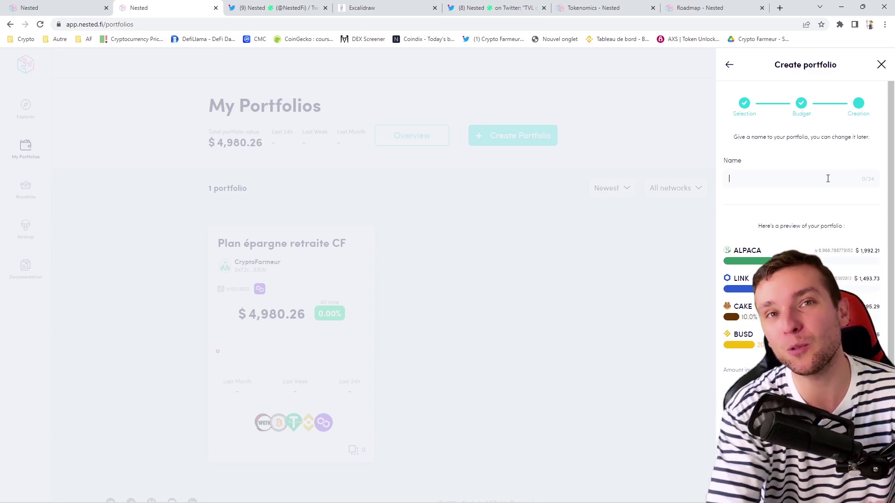
pyautogui.write('From zero to hero CF')
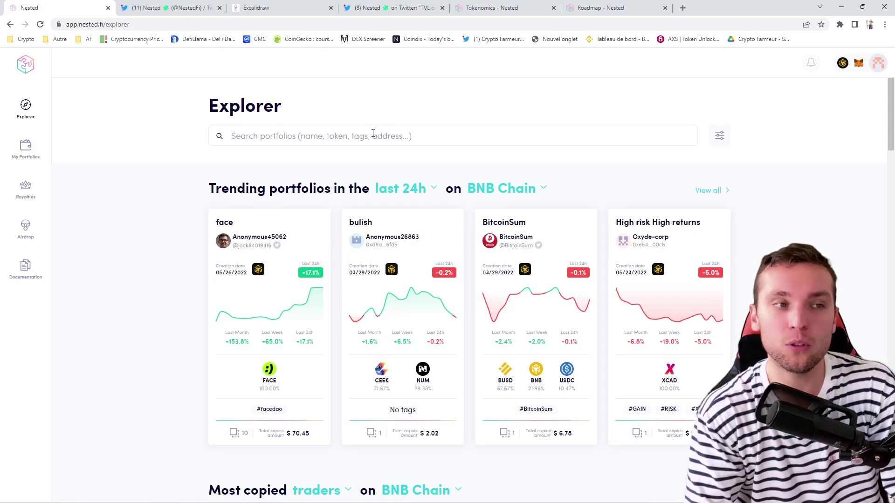
# - Search the Explorer for portfolios named "from zero to hero" and look through the matching portfolios
pyautogui.click(373, 134)
pyautogui.write('from zero')
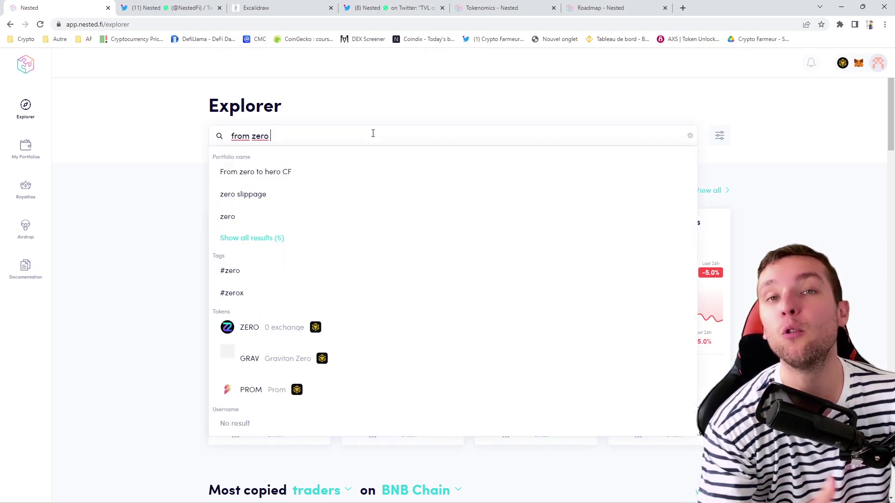
pyautogui.write(' to hero')
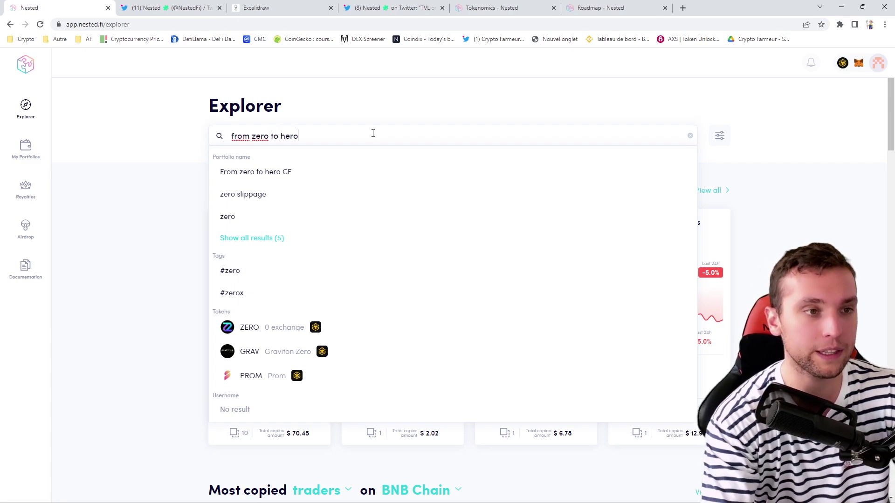
pyautogui.press('Return')
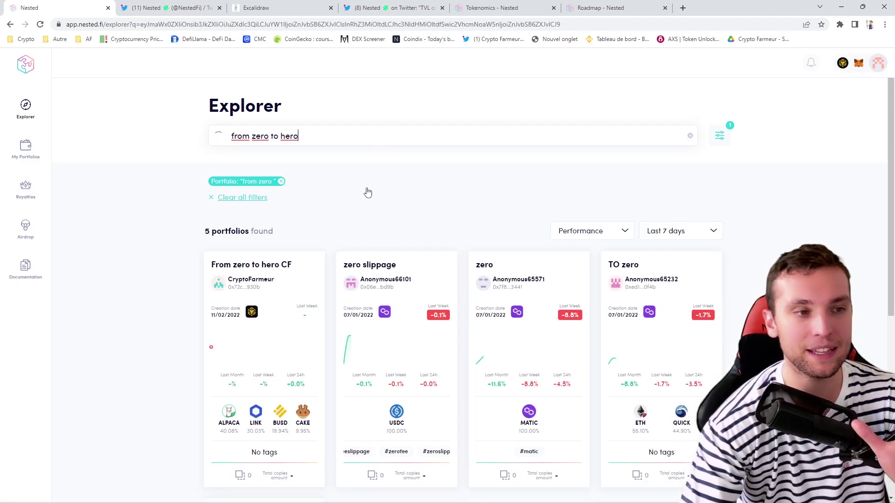
pyautogui.scroll(-1, 365, 194)
pyautogui.scroll(1, 179, 192)
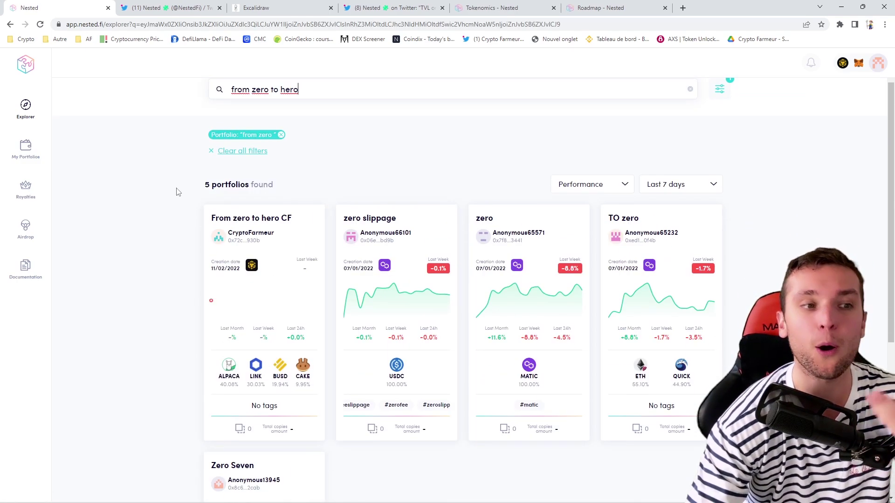
pyautogui.scroll(-1, 210, 196)
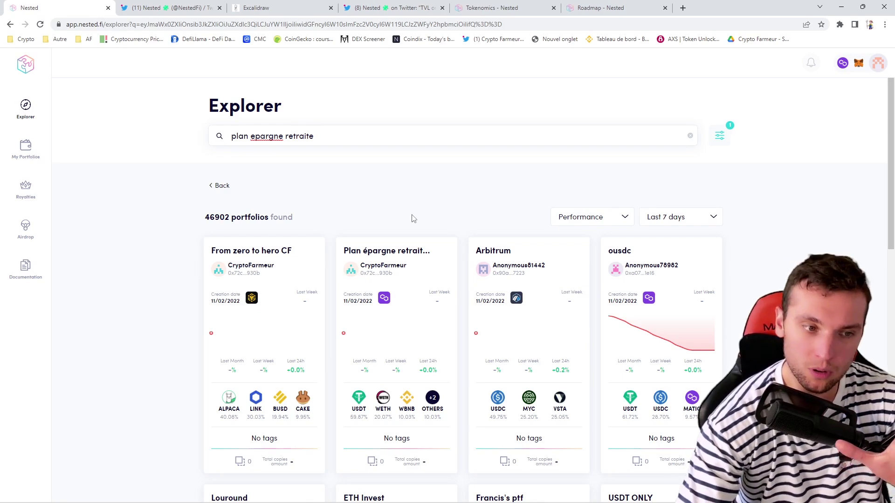
# - Open the "Plan épargne retraite CF" portfolio from the results and start copying it with MATIC as the coin to use
pyautogui.click(391, 261)
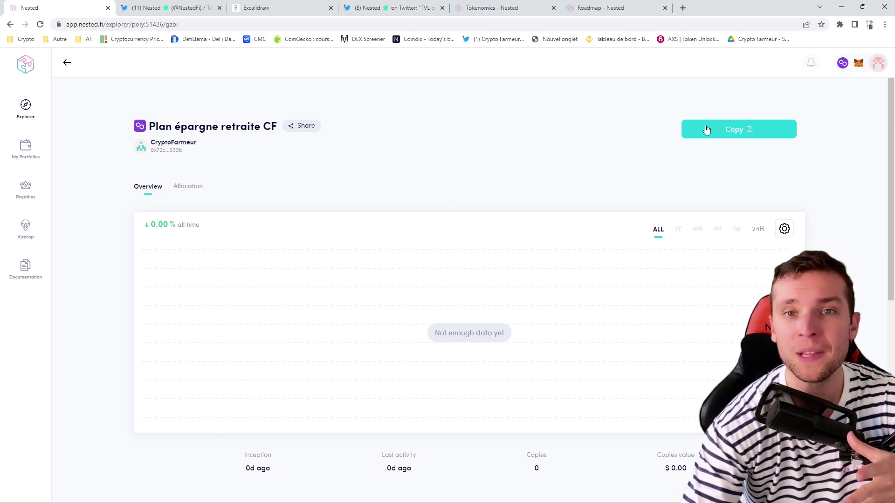
pyautogui.click(721, 133)
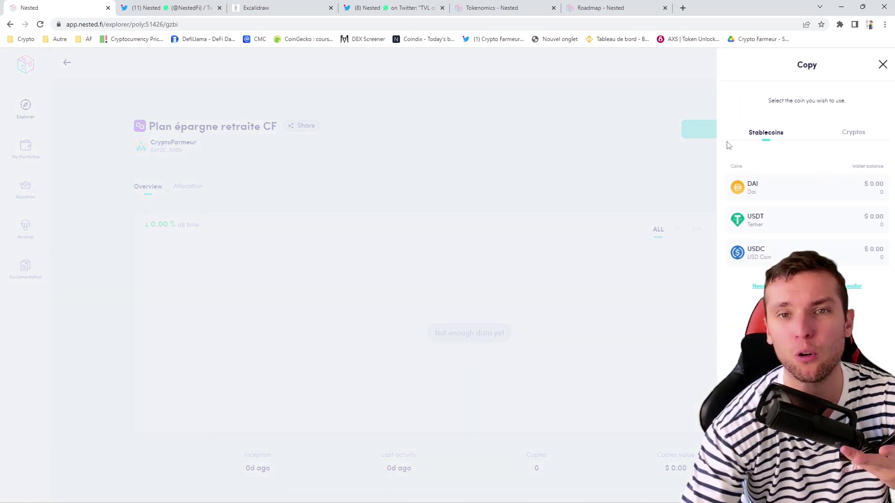
pyautogui.click(858, 140)
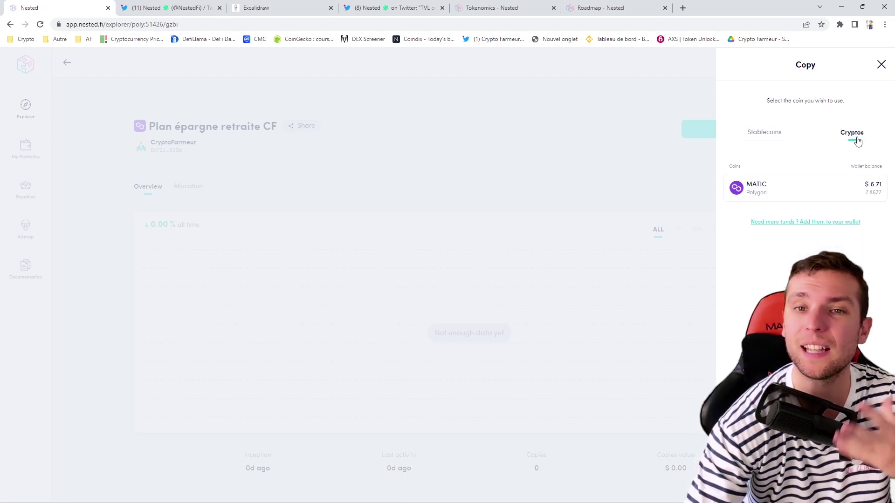
pyautogui.click(831, 187)
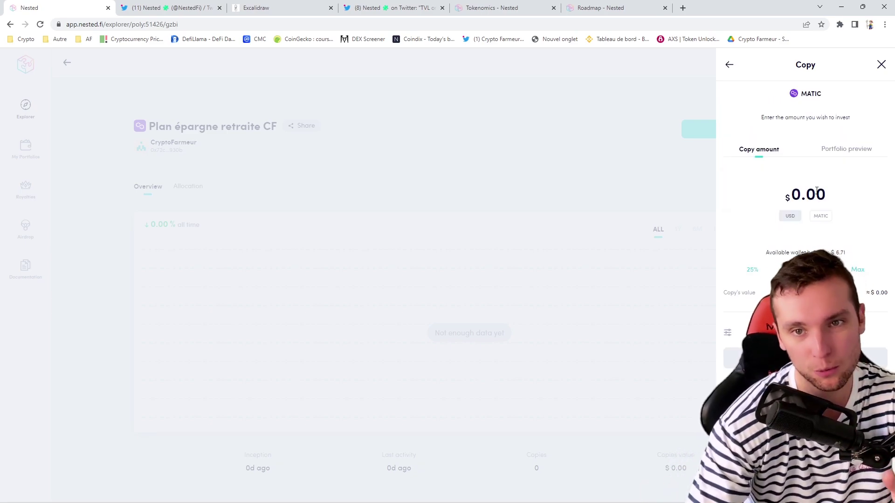